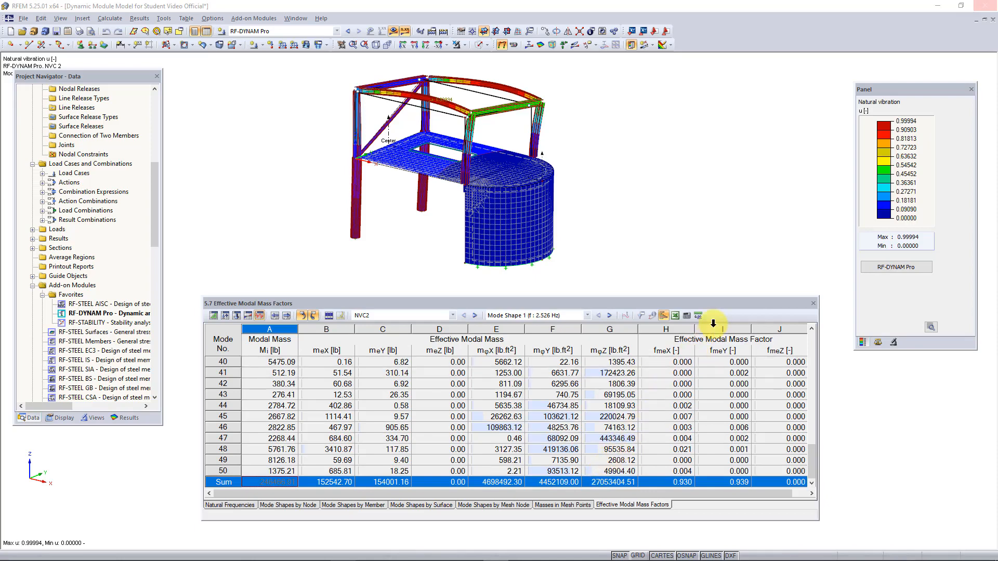
Step: Activate response spectrum analysis with generation of equivalent loads and base spectrum RS1 on the IBC 2018 - ASCE/SEI 7-16 standard
left_click(901, 268)
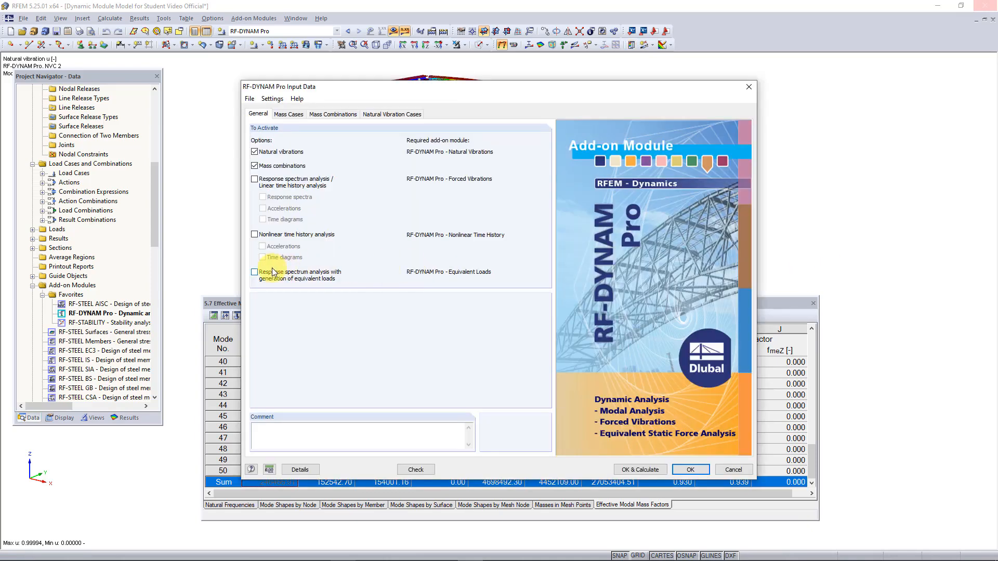
left_click(274, 273)
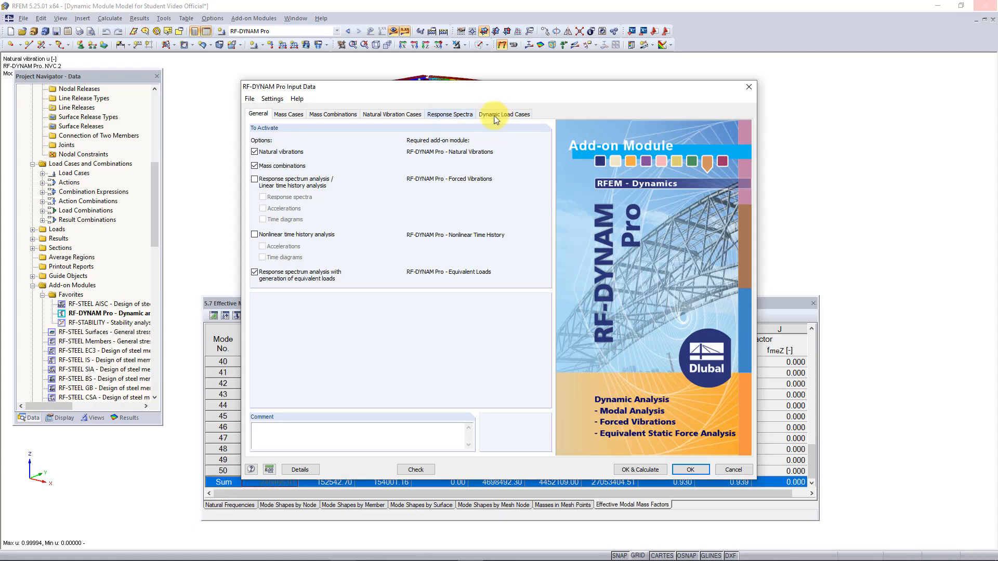
left_click(461, 114)
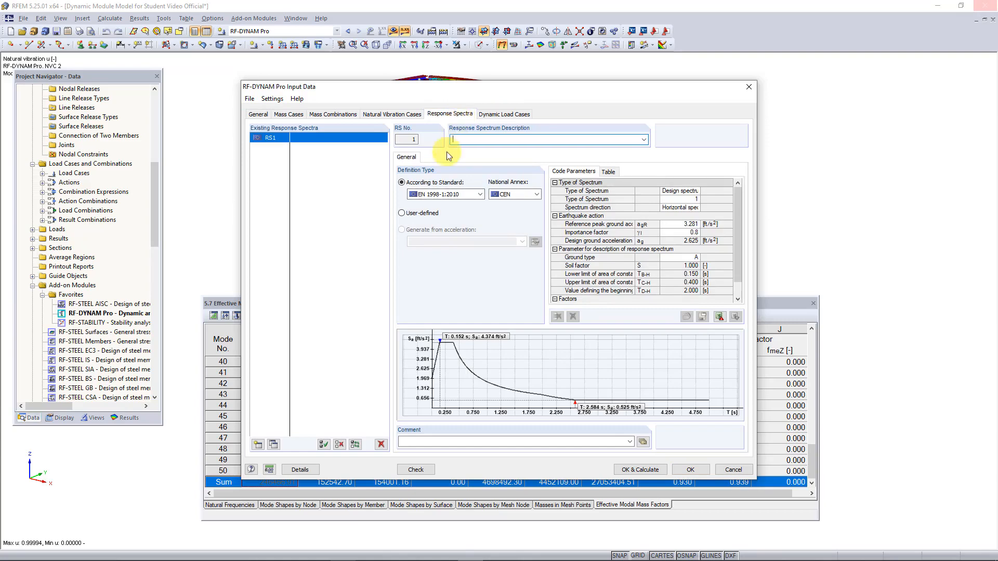
left_click(442, 194)
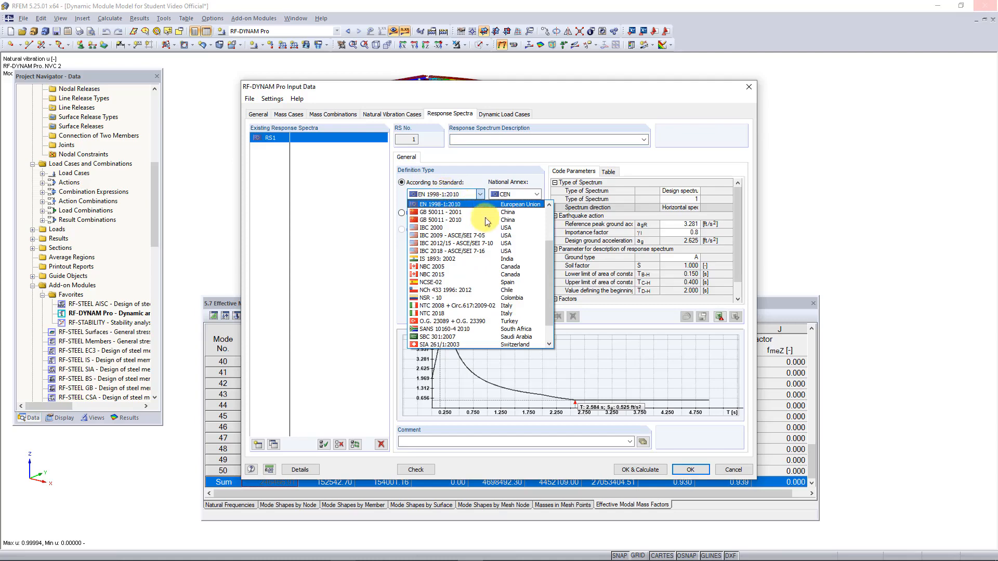
mouse_move(549, 266)
left_mouse_down()
mouse_move(553, 222)
mouse_move(548, 264)
left_mouse_up()
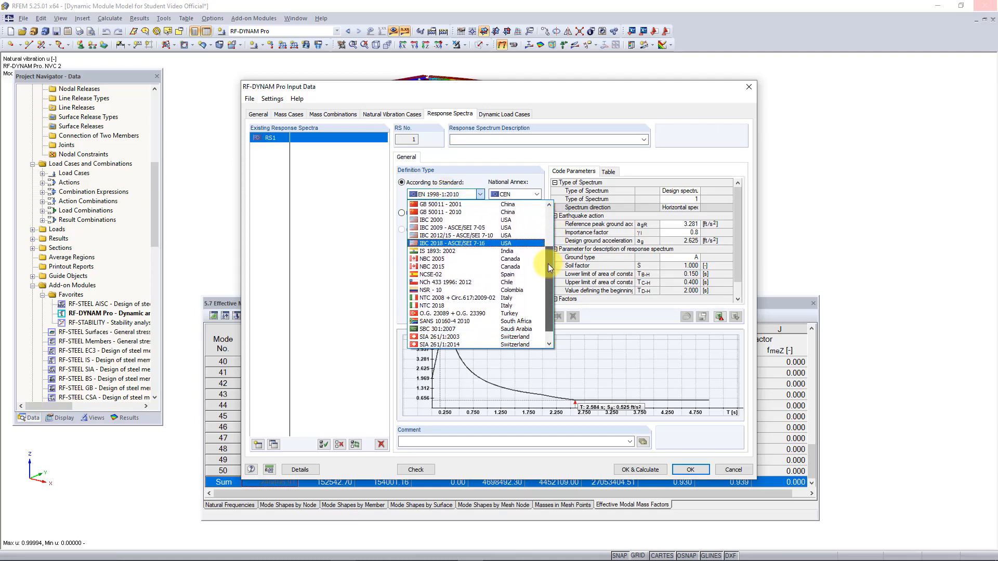
left_click(485, 245)
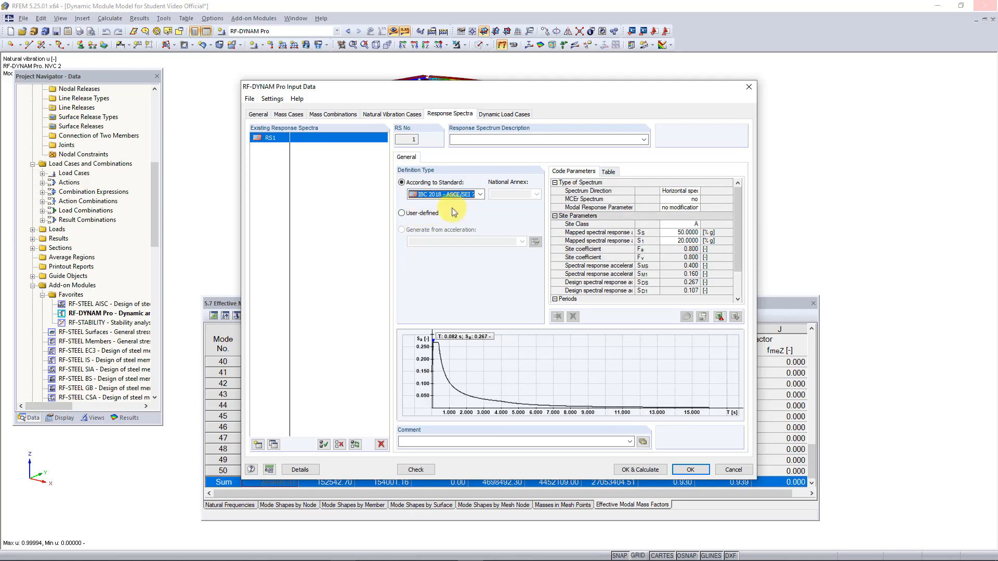
Step: Check the tabulated values of spectrum RS1 and set its site class to B
left_click(607, 172)
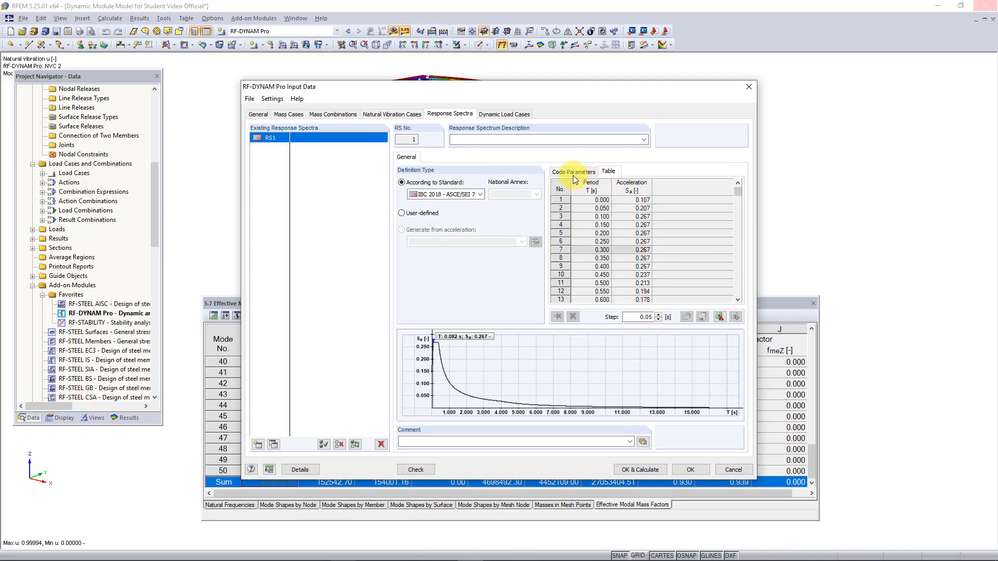
left_click(574, 175)
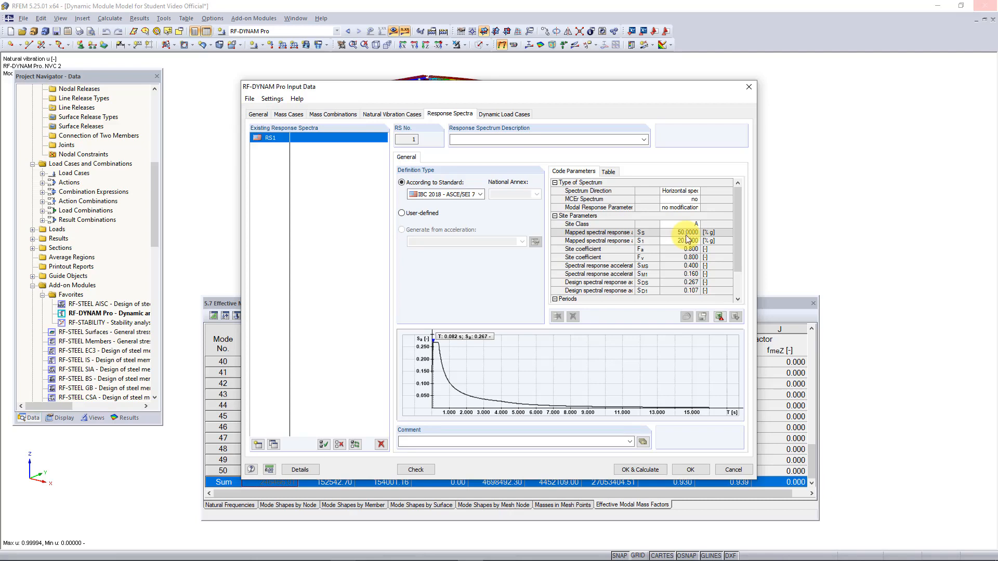
left_click(694, 227)
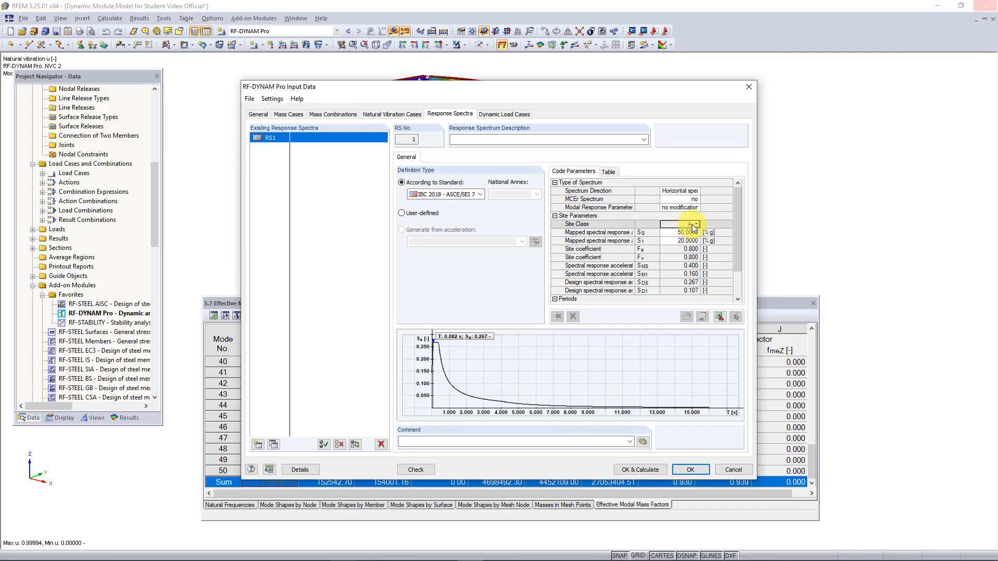
left_click(696, 225)
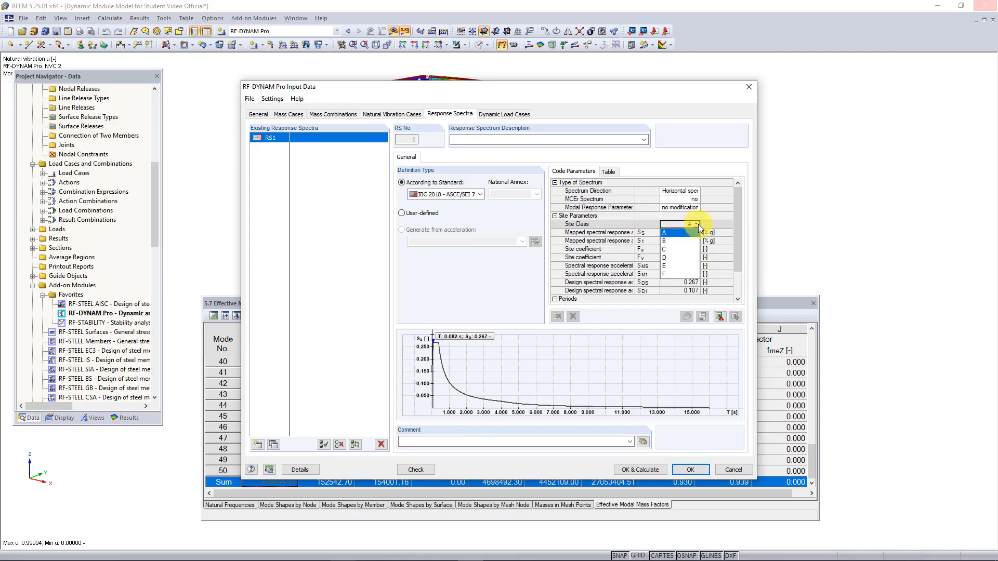
left_click(684, 241)
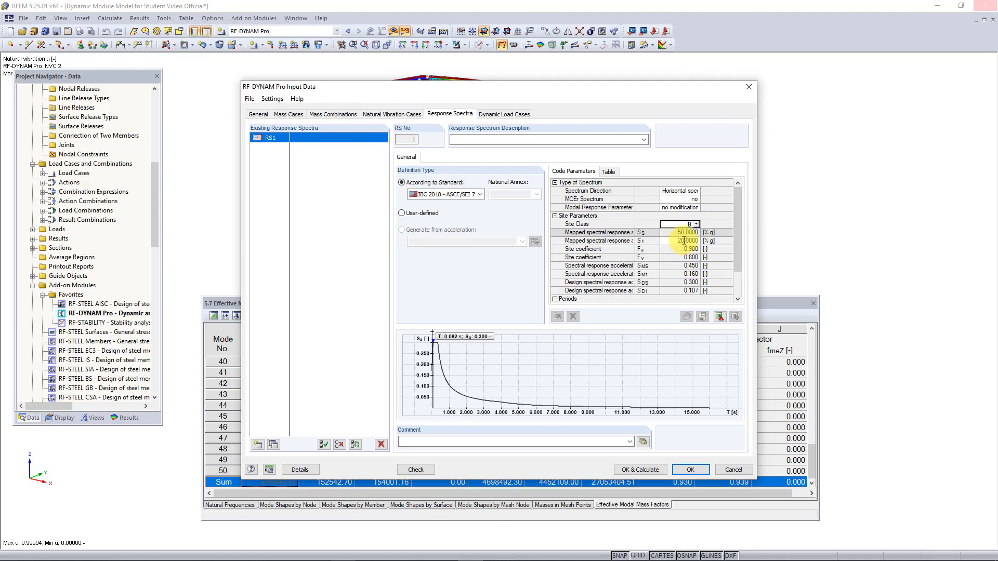
Step: Set the mapped spectral response accelerations of RS1 to 20 % g for Ss and 6 % g for S1
left_click(681, 233)
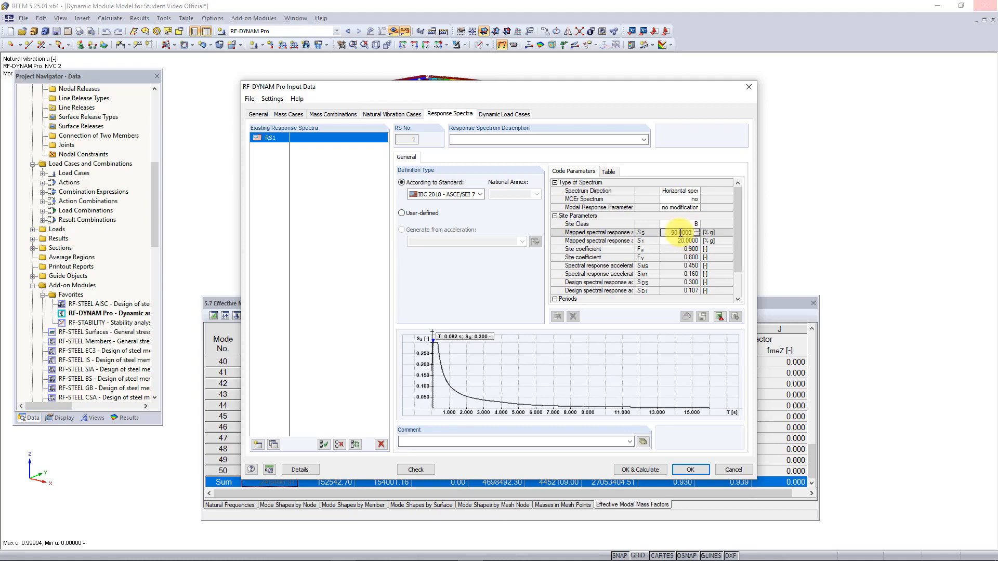
double_click(681, 233)
type("20")
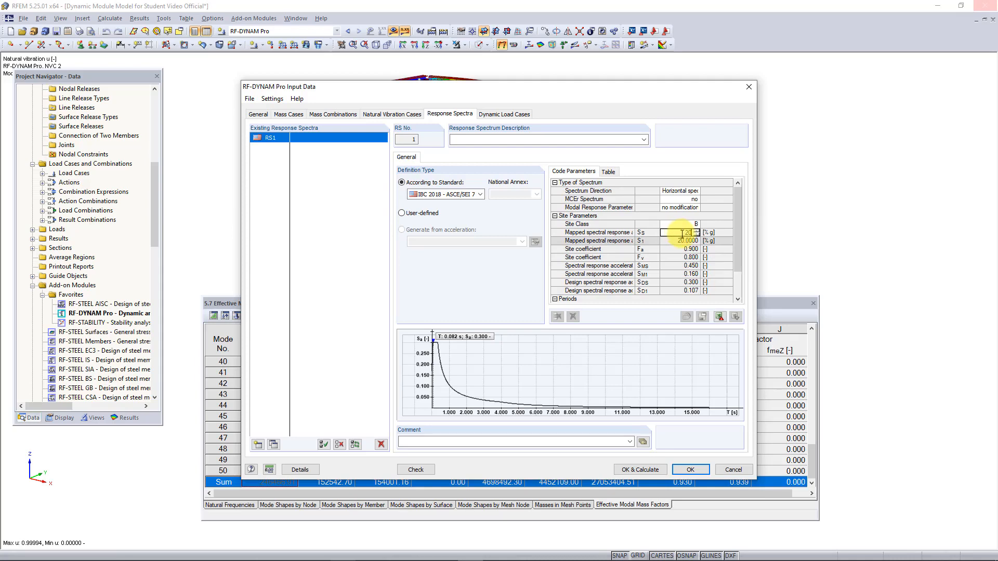
left_click(690, 241)
double_click(690, 240)
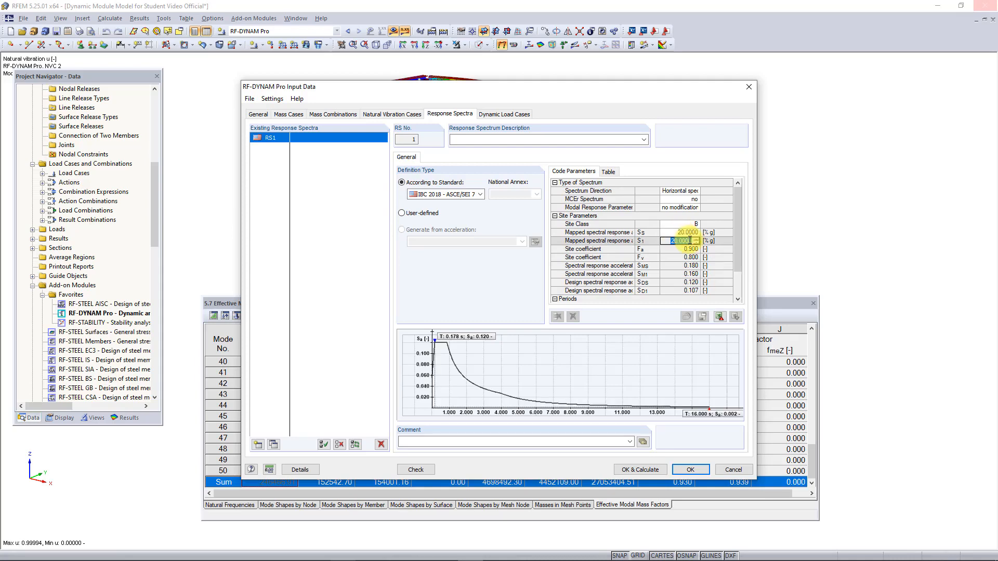
key("BackSpace")
type("6")
key("Return")
Step: Set the long-period transition period TL to 6 and display the spectrum's table of periods and accelerations
scroll(727, 247, "down", 2)
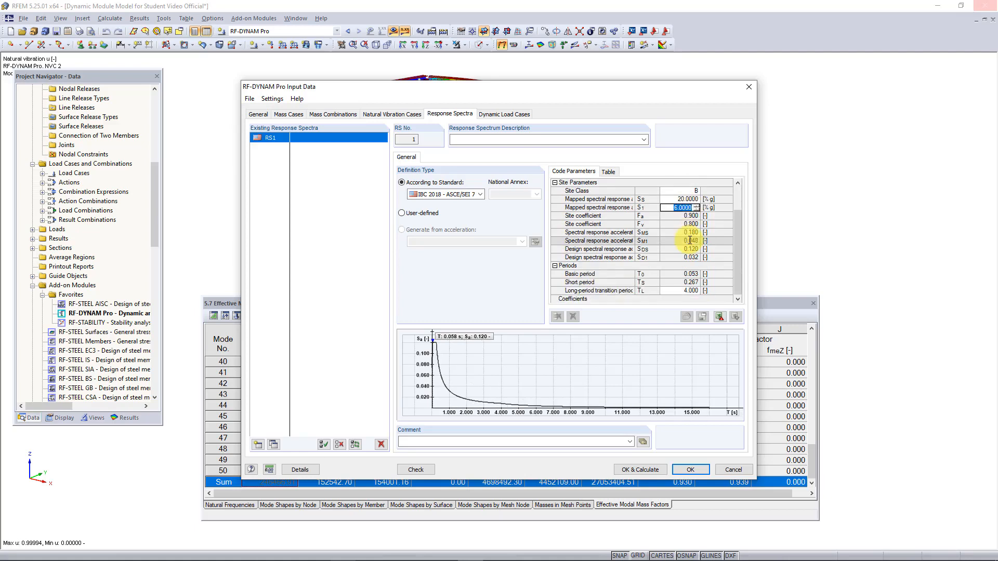
left_click(683, 290)
type("6")
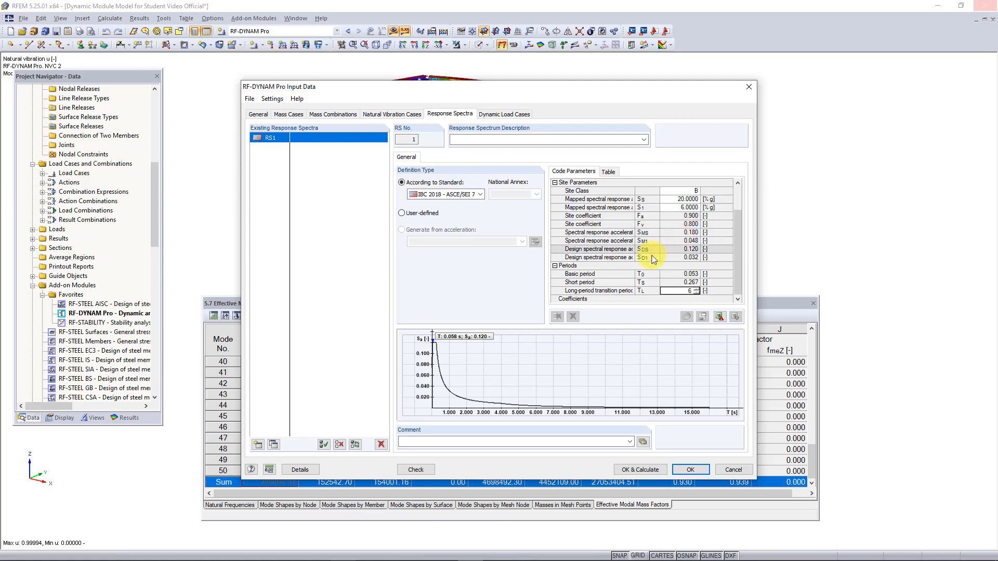
left_click(616, 300)
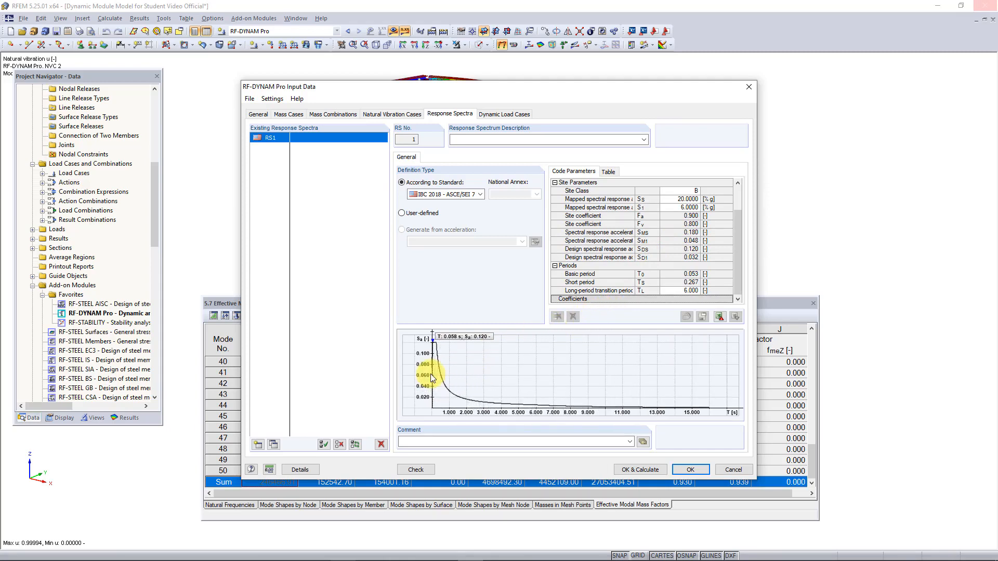
left_click(610, 172)
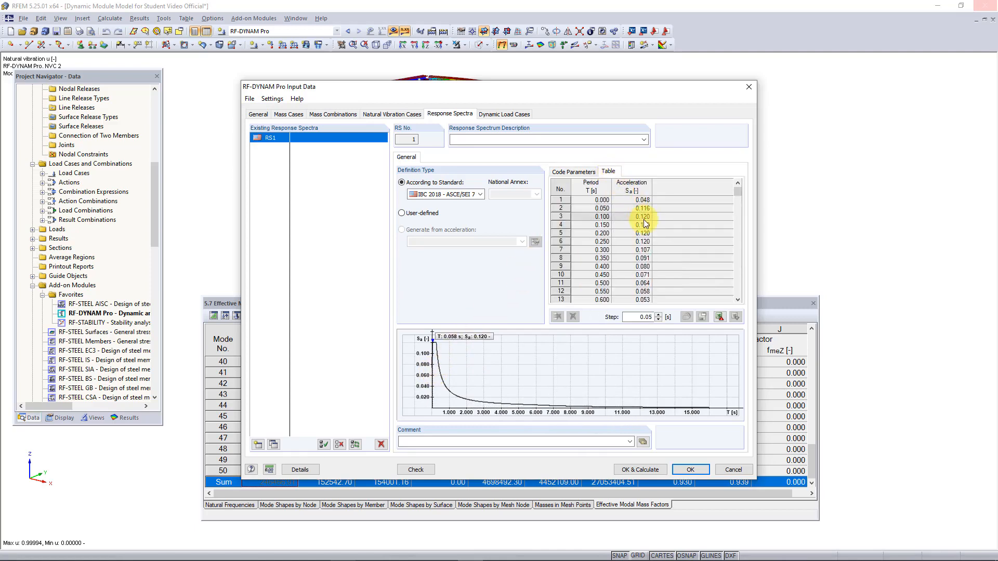
left_click(720, 317)
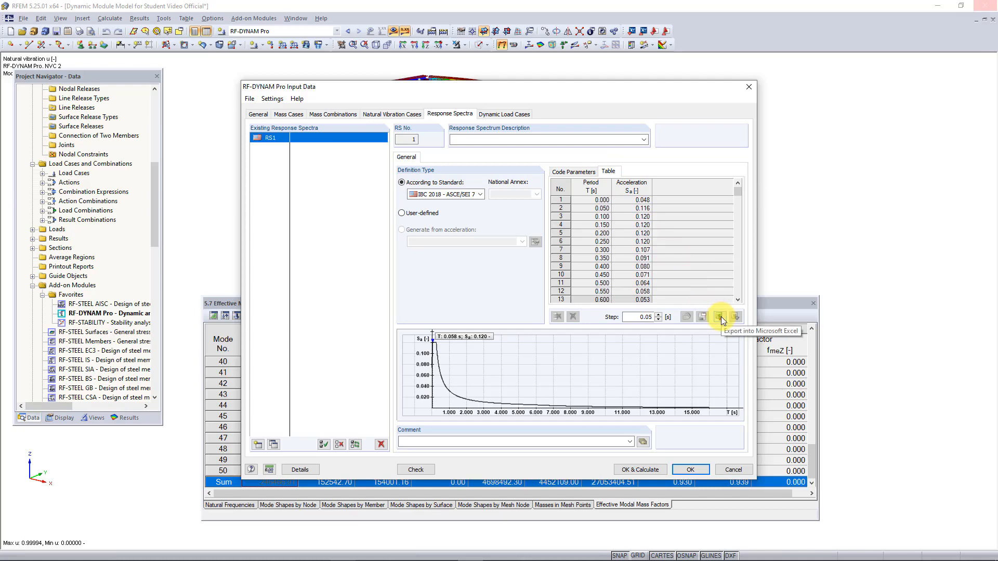
Step: Keep natural vibration case NVC2 for dynamic load case DLC1 and assign response spectrum RS1 to the X and Y directions
left_click(498, 117)
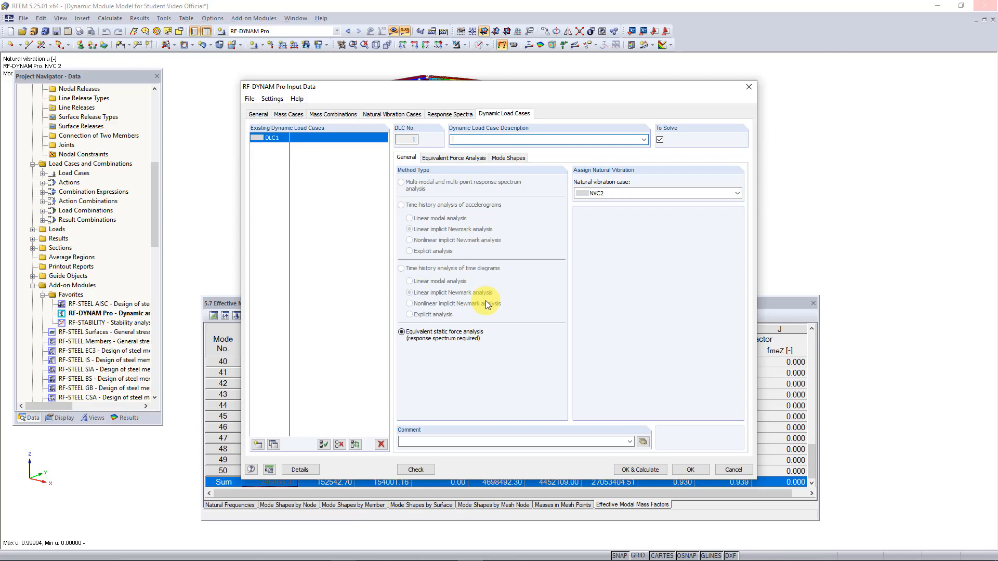
left_click(654, 194)
left_click(655, 194)
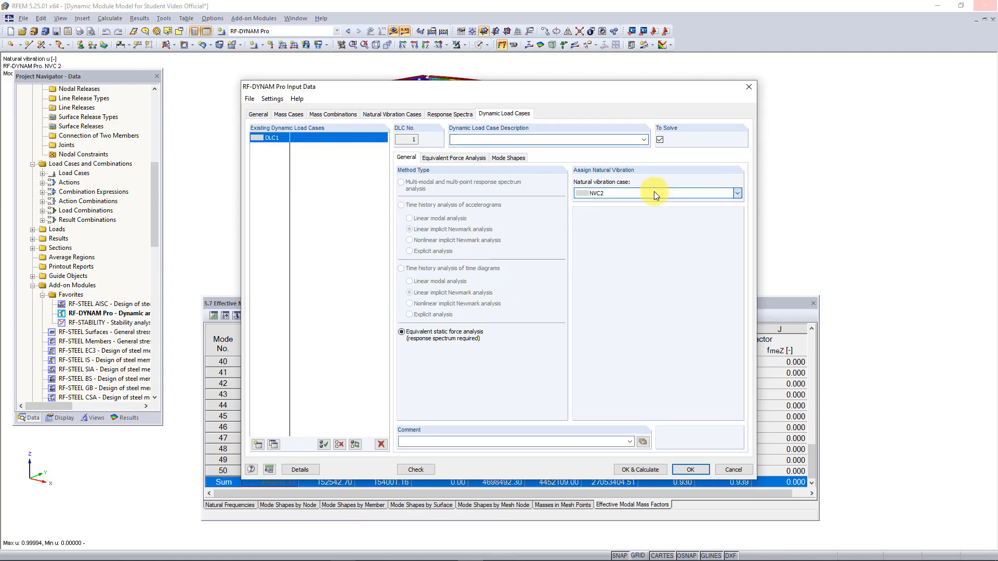
left_click(470, 158)
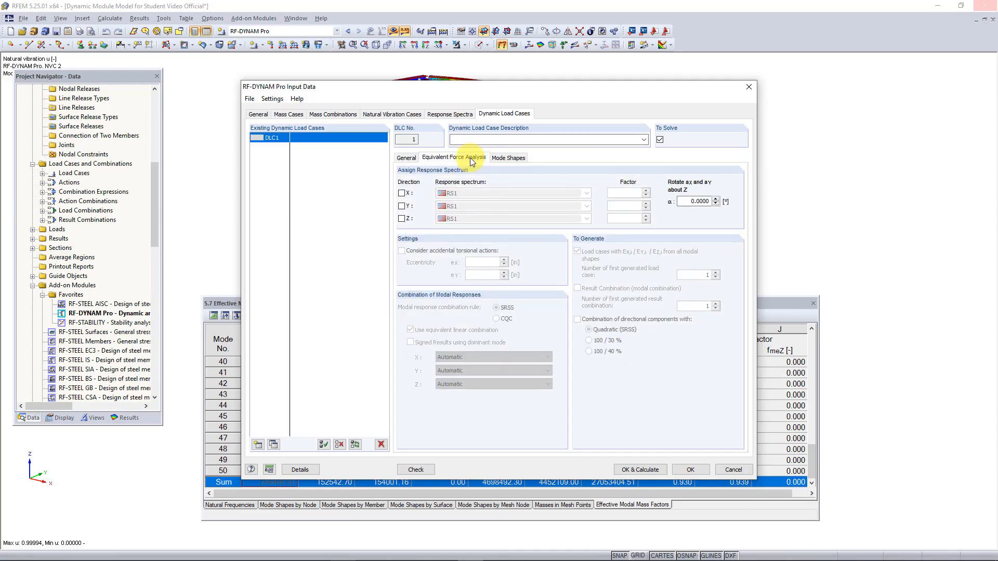
left_click(405, 195)
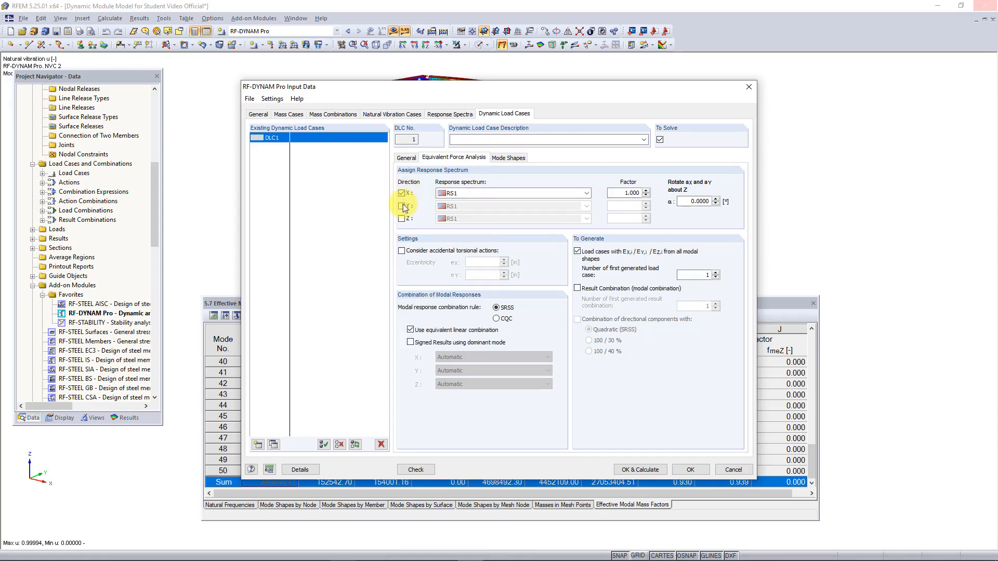
left_click(405, 208)
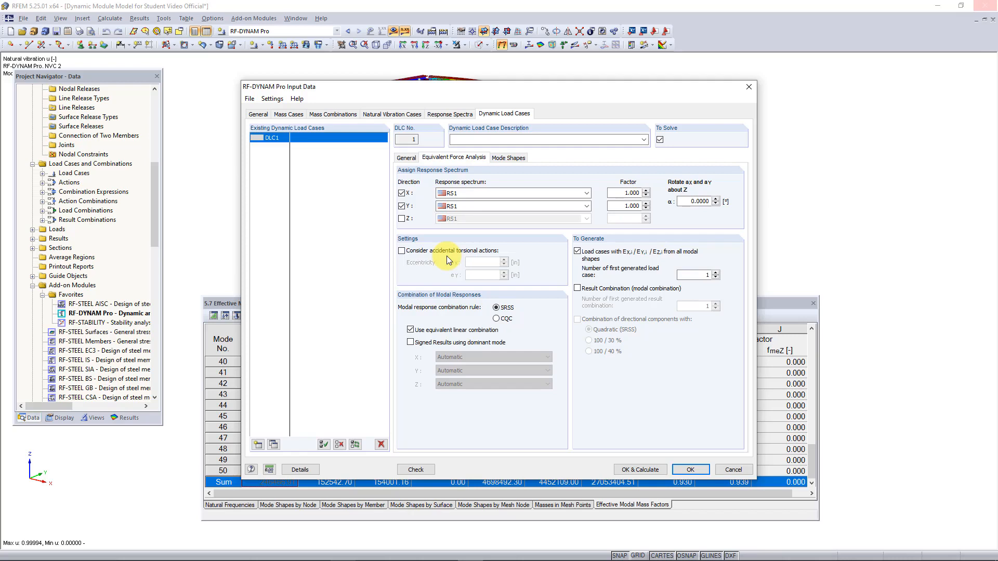
Step: Consider accidental torsional actions for DLC1 with eccentricities of 16.56 in for eX and 12 in for eY
left_click(427, 253)
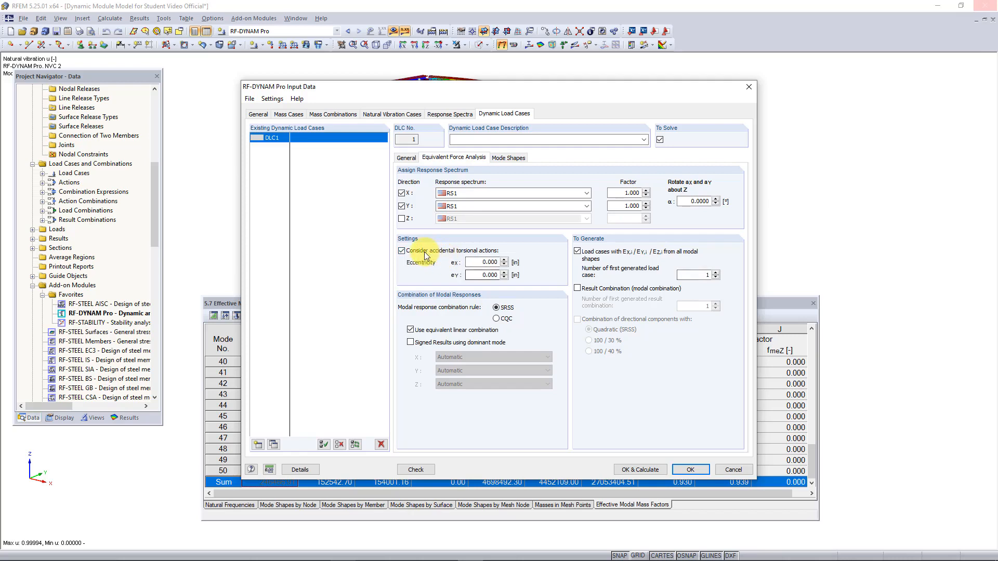
left_click_drag(411, 90, 584, 308)
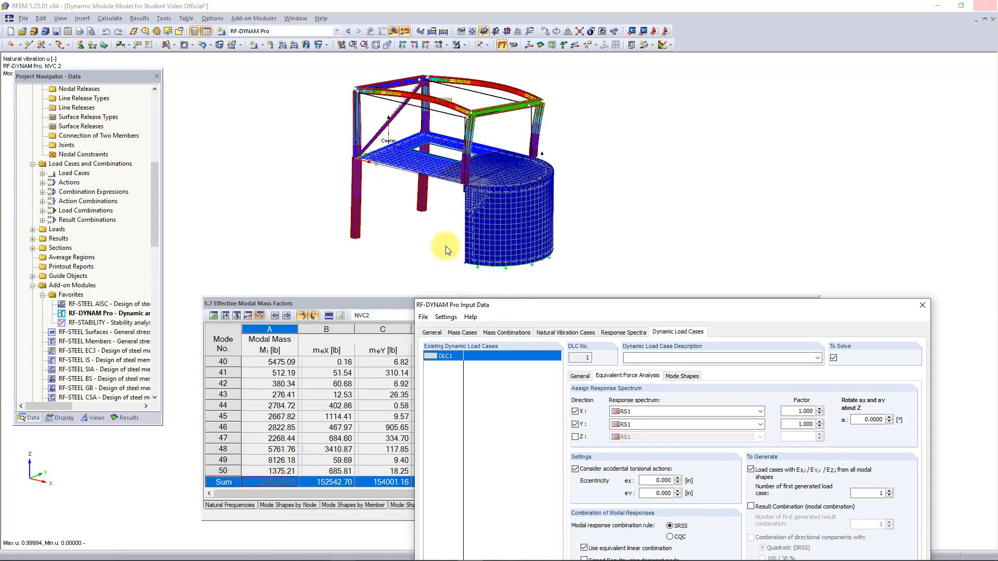
left_click_drag(554, 308, 357, 141)
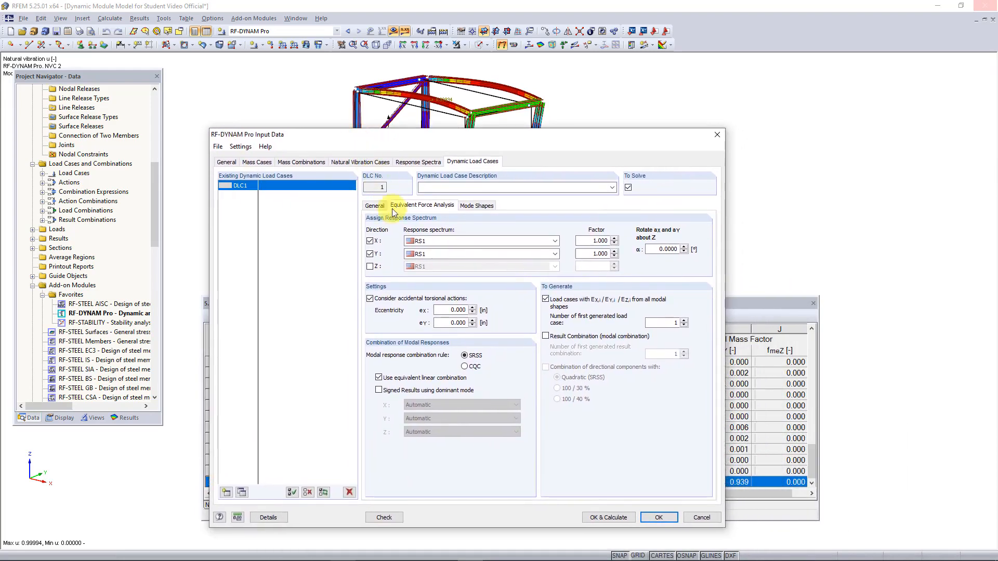
double_click(453, 310)
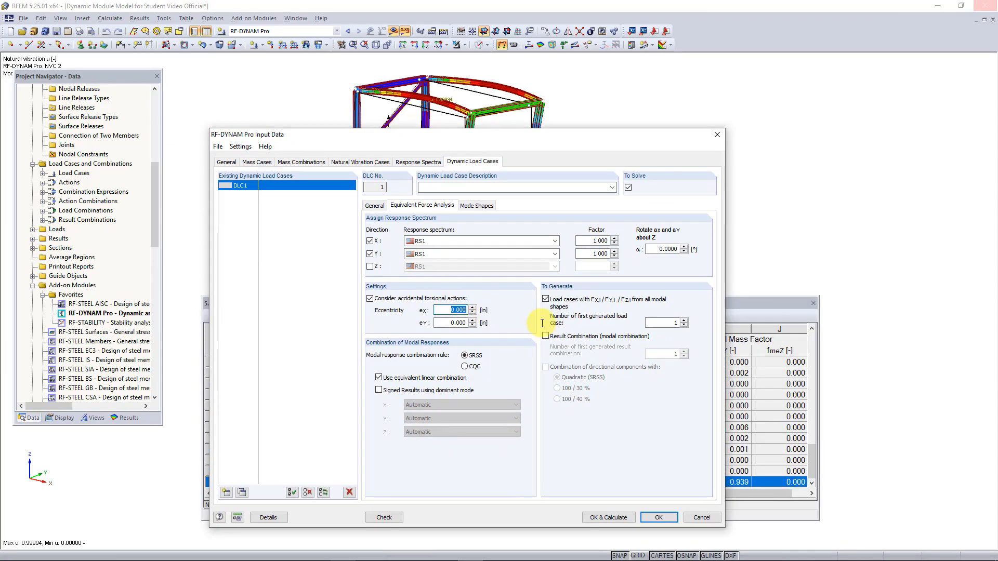
type("16.56")
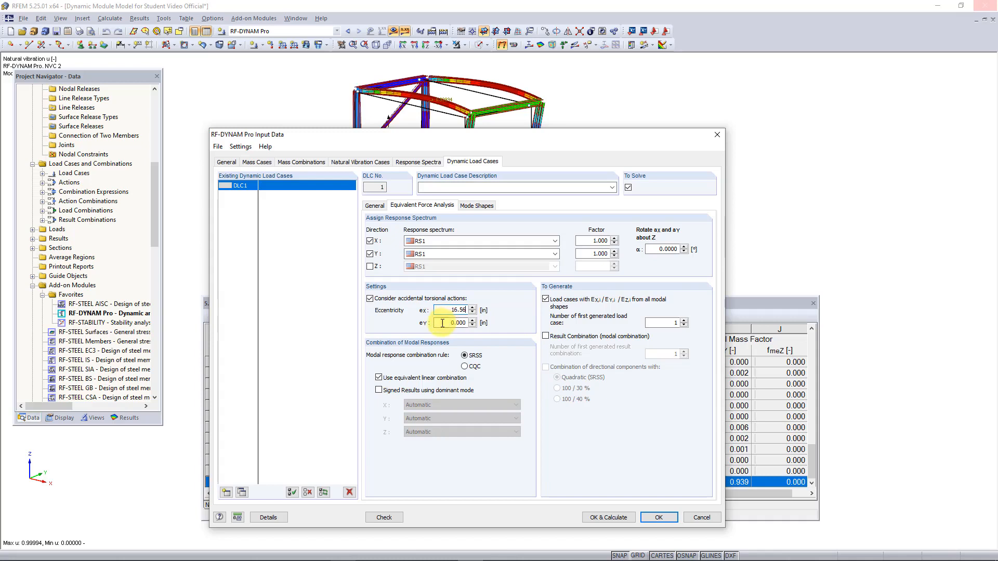
key("Tab")
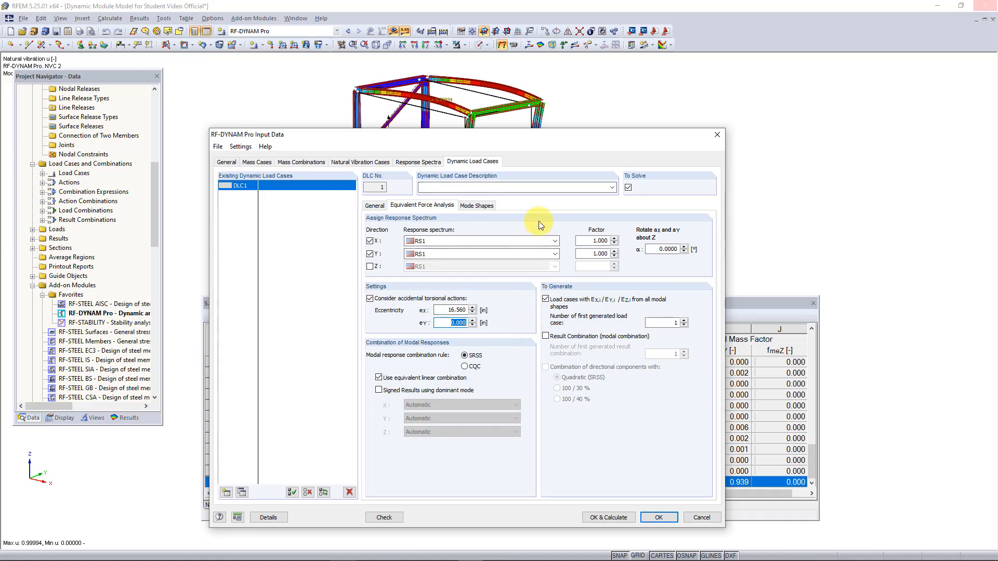
left_click_drag(428, 139, 420, 167)
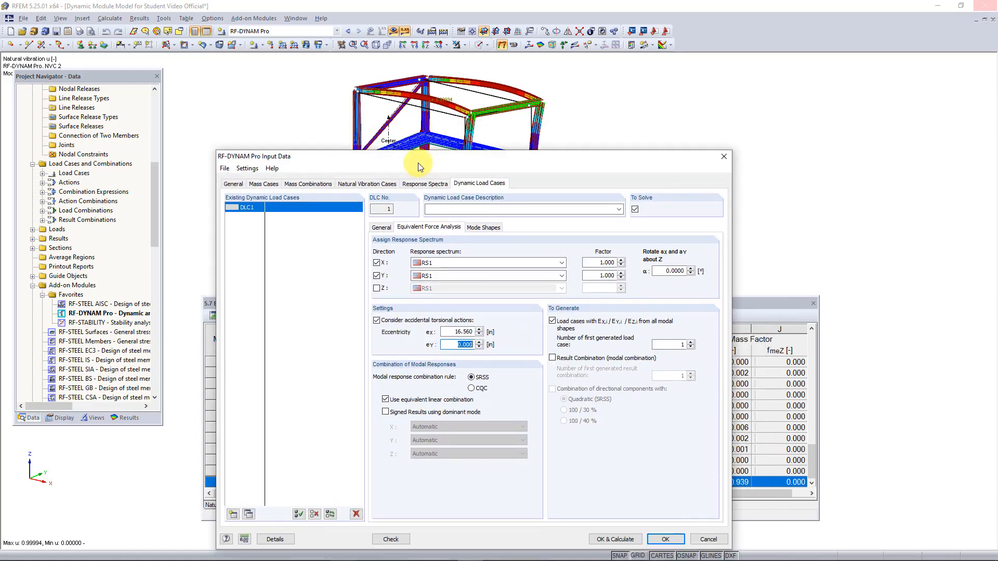
type("12")
left_click_drag(420, 166, 434, 115)
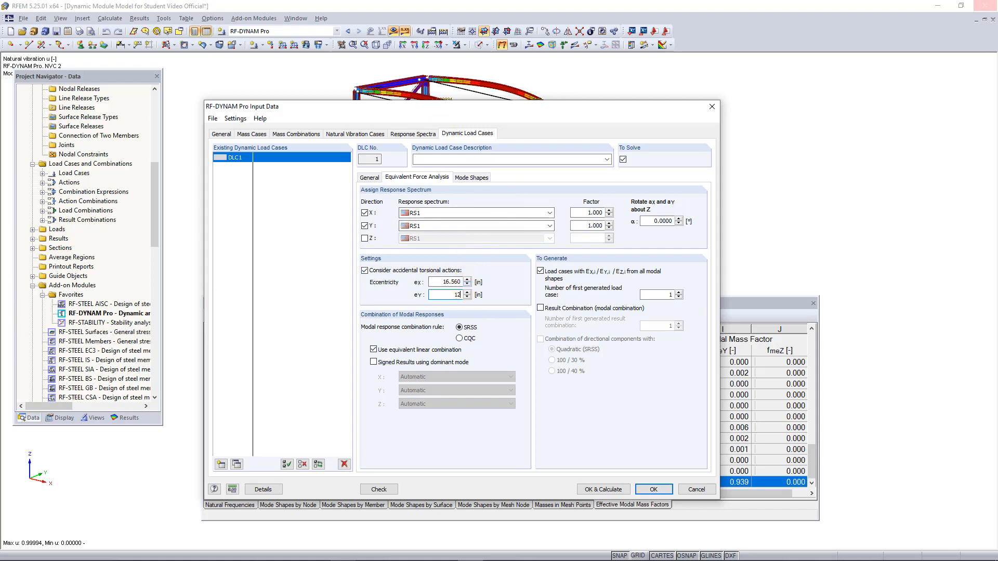
left_click(430, 281)
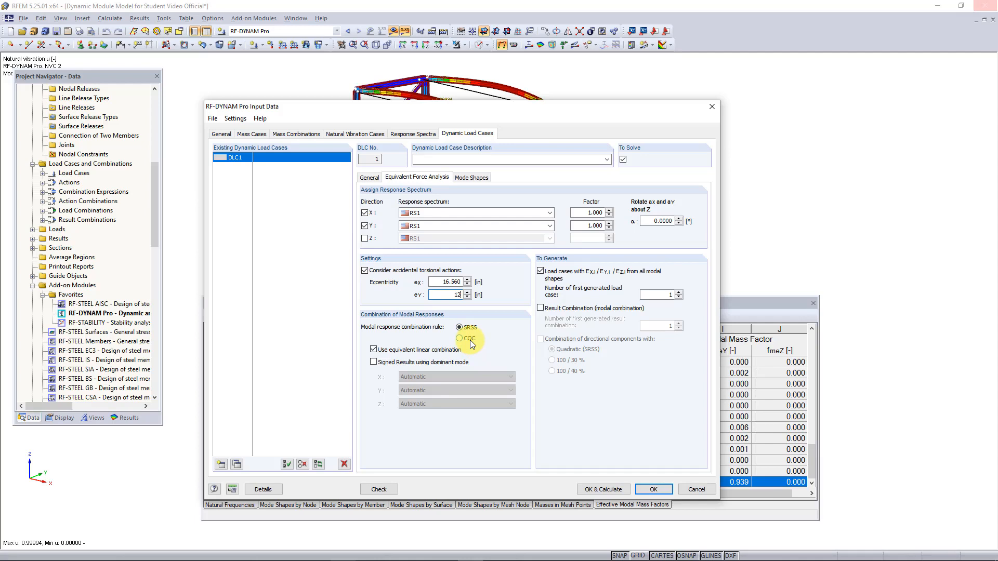
Step: Combine the modal responses with the CQC rule and enable generation of a result combination
left_click(470, 340)
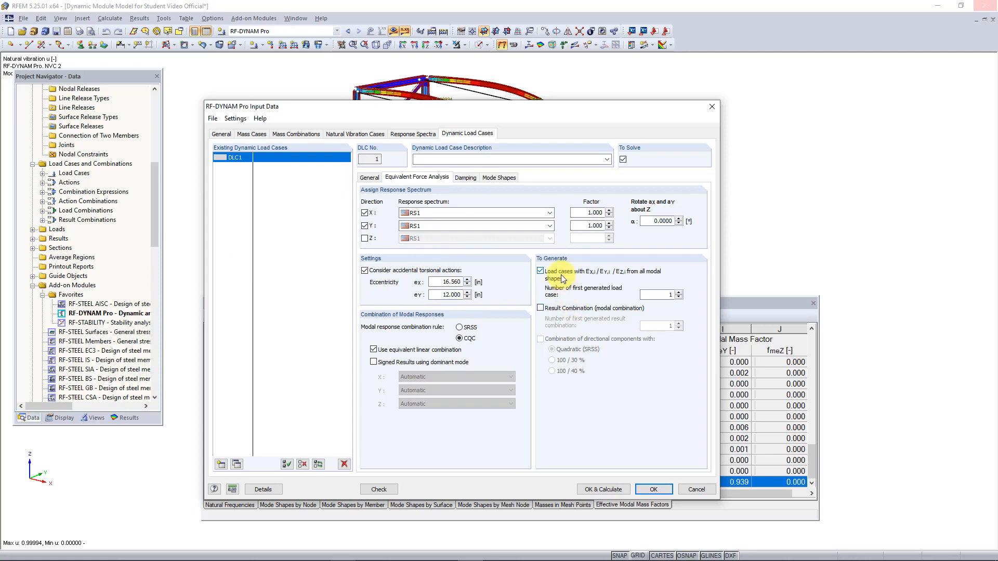
left_click(561, 310)
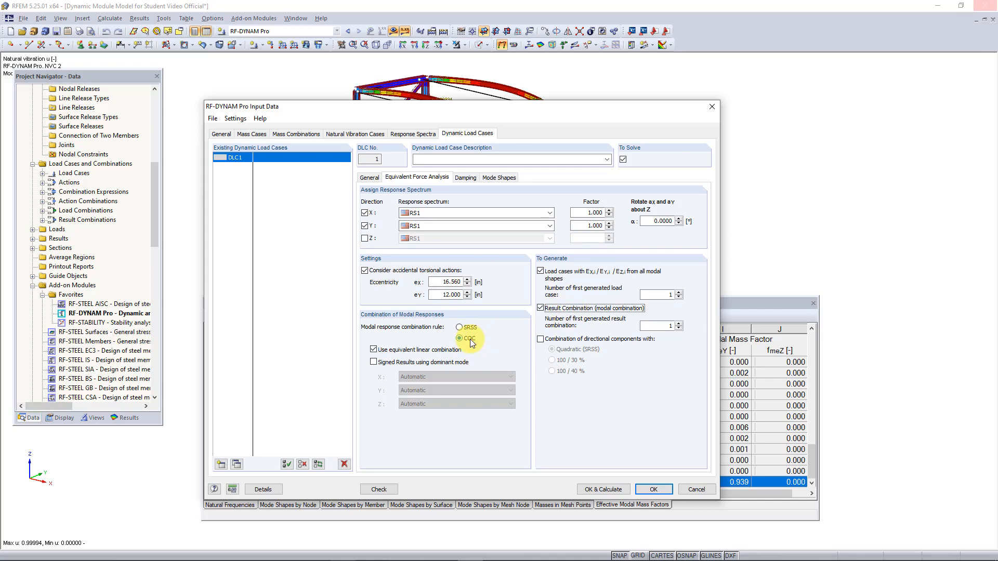
Step: Combine DLC1's directional components with the 100 / 30 % rule and apply Lehr's damping with D set to 0.02
left_click(562, 340)
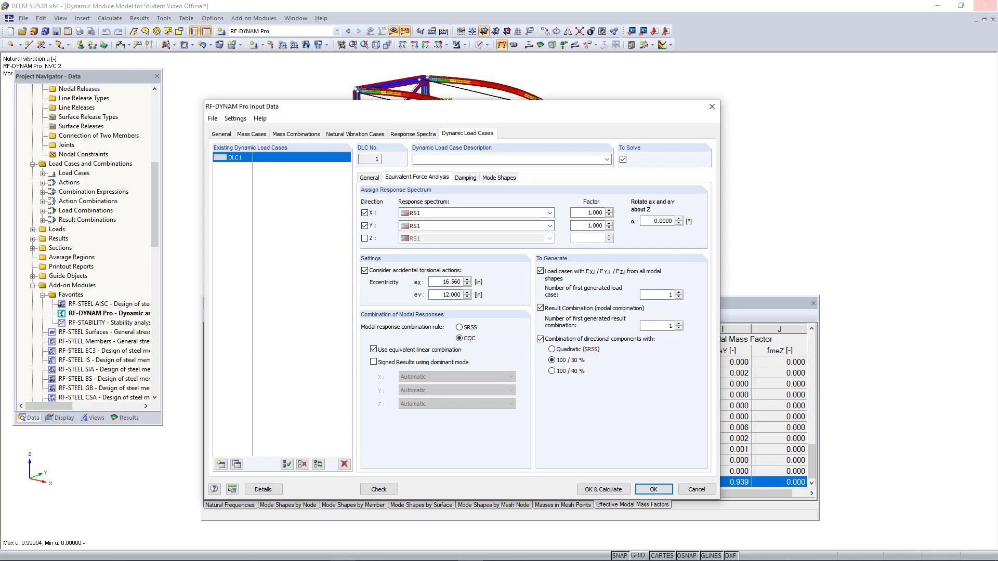
left_click(467, 179)
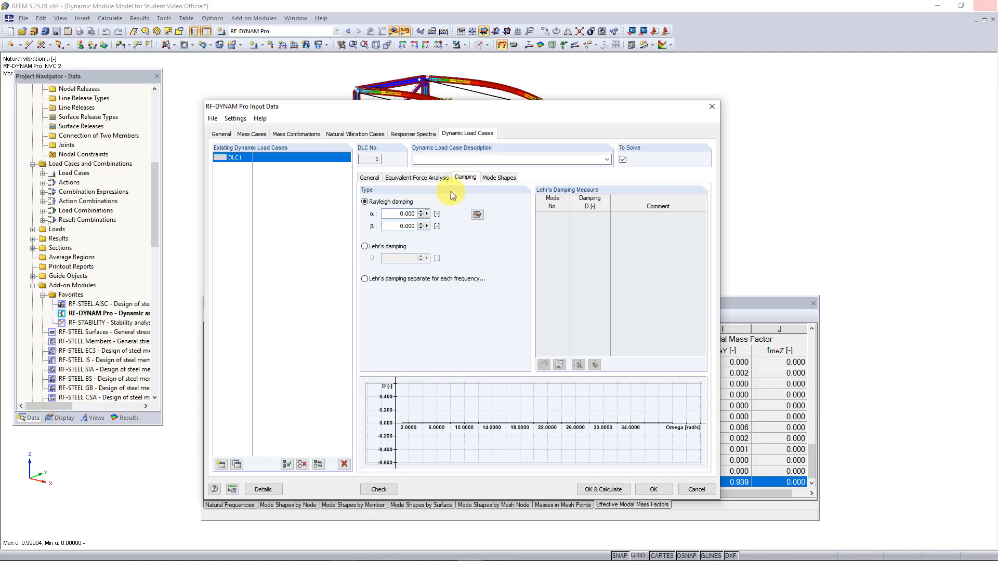
left_click(365, 247)
left_click_drag(389, 259, 443, 270)
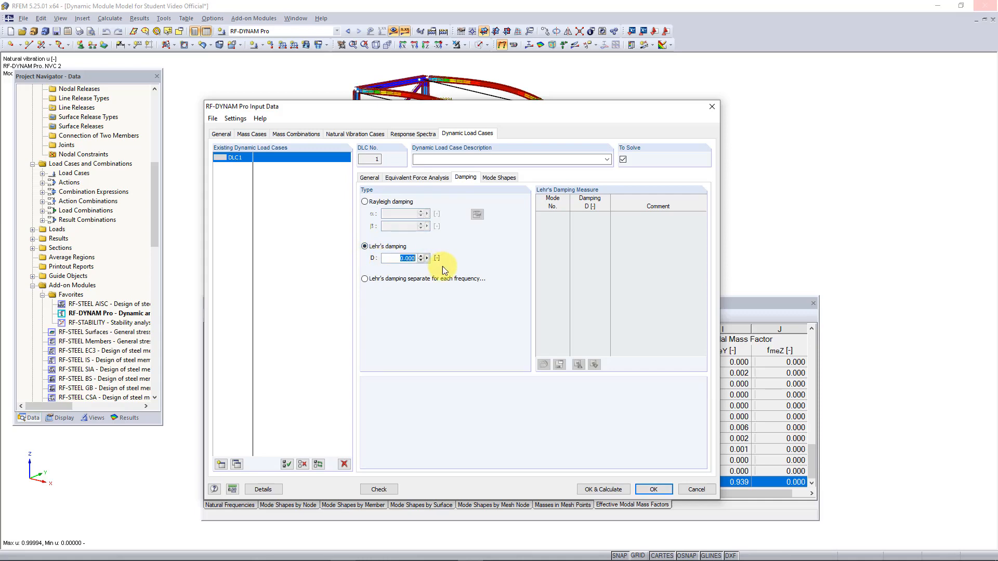
type("0.02")
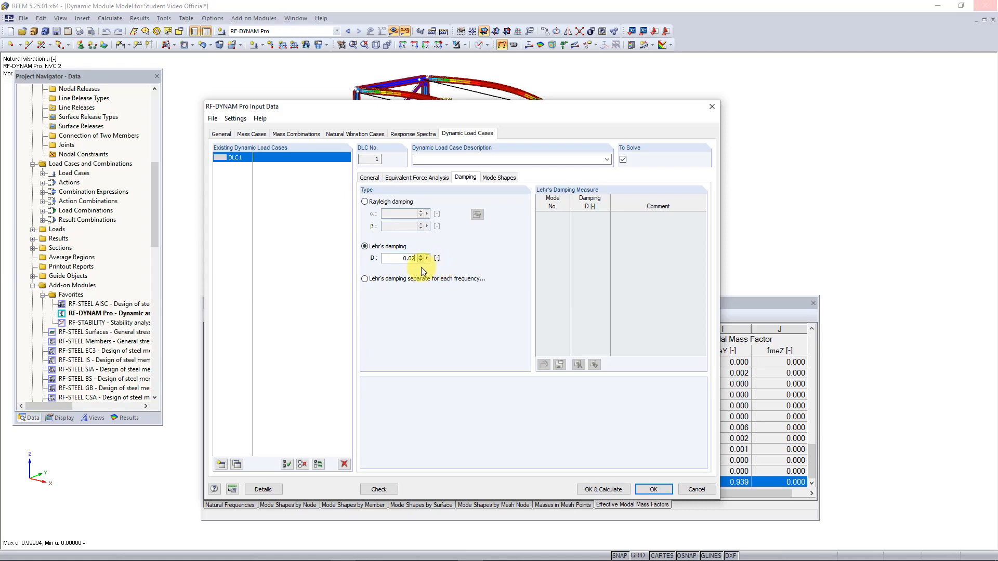
Step: Deselect the mode shapes of DLC1 whose effective modal mass factor is below 0.005
key("ctrl+Tab")
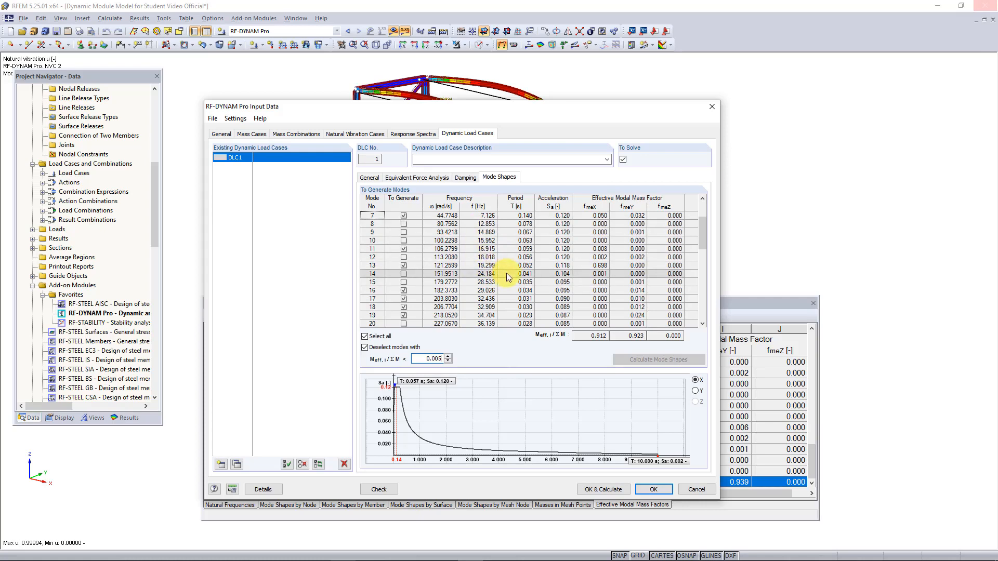
left_click(377, 348)
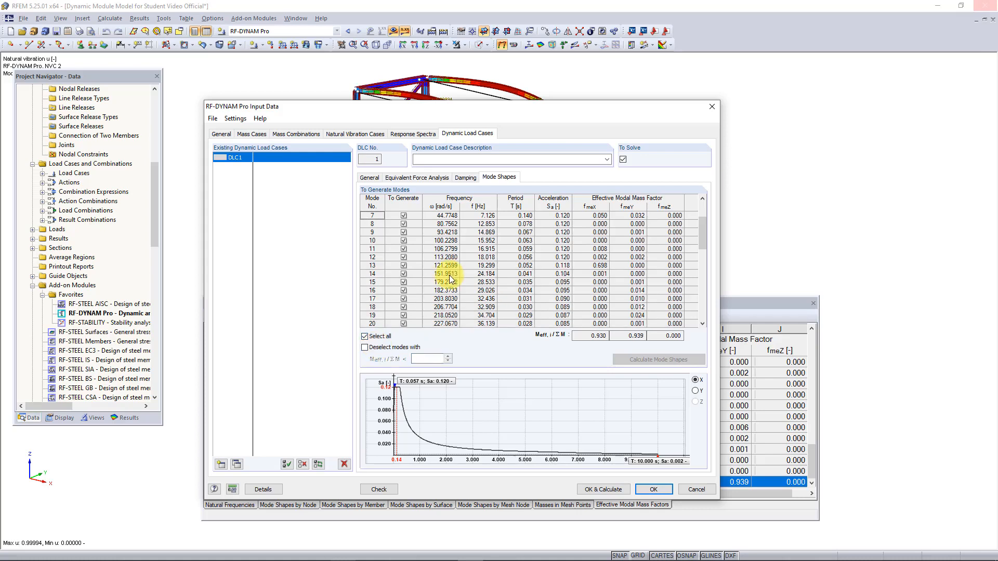
left_click(374, 348)
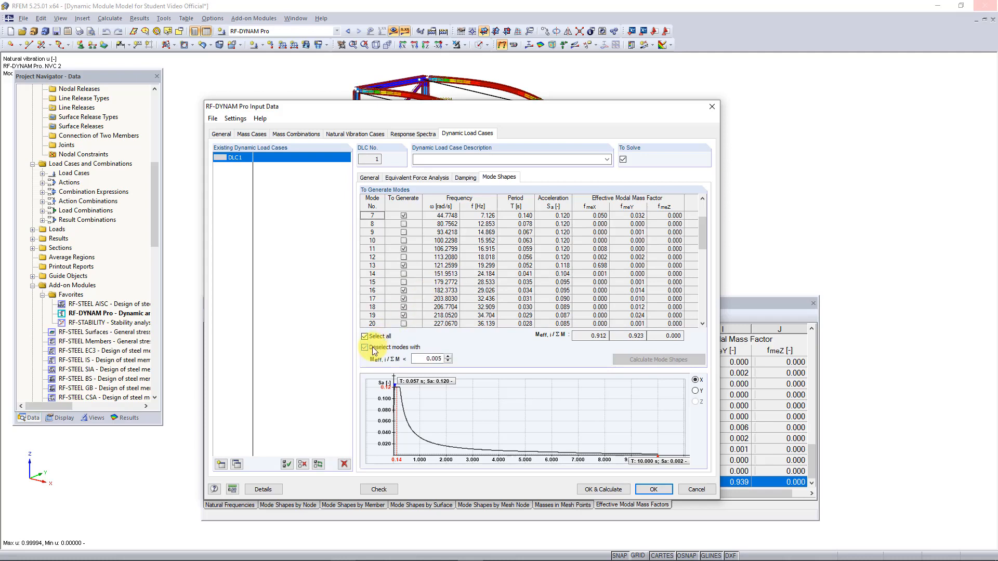
left_click_drag(422, 360, 462, 362)
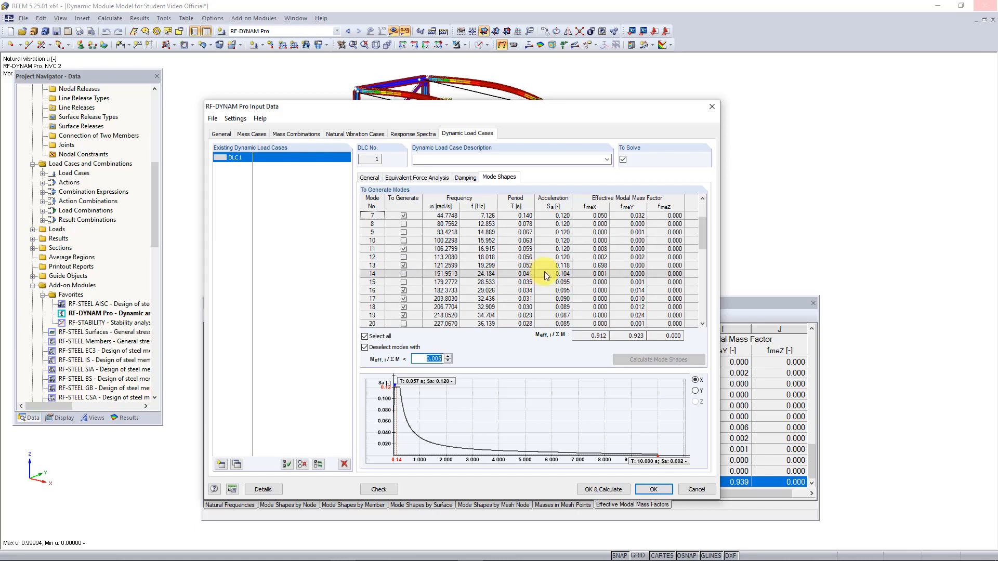
Step: Check the summed effective modal mass factors in X and Y, and start the dynamic calculation
double_click(586, 335)
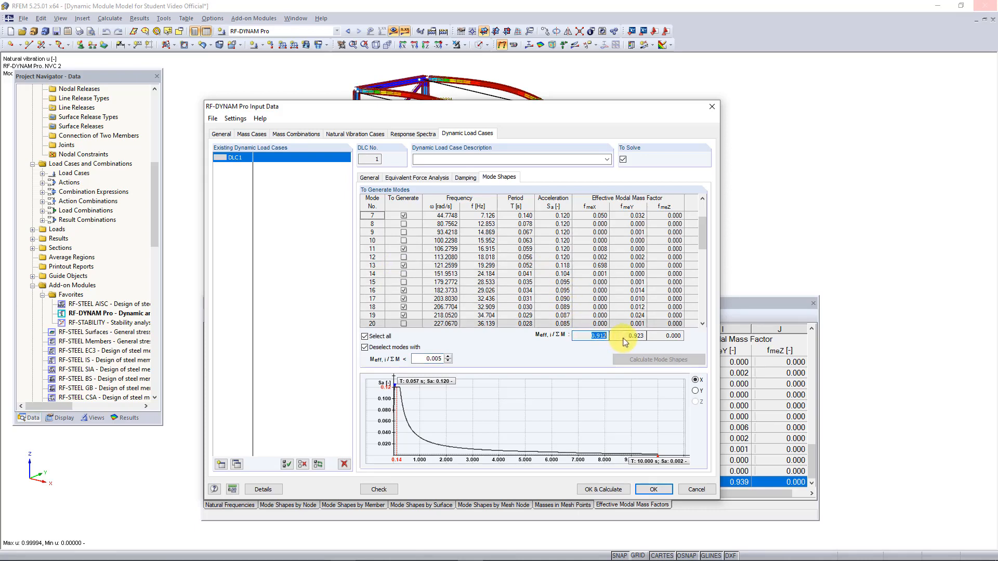
double_click(637, 336)
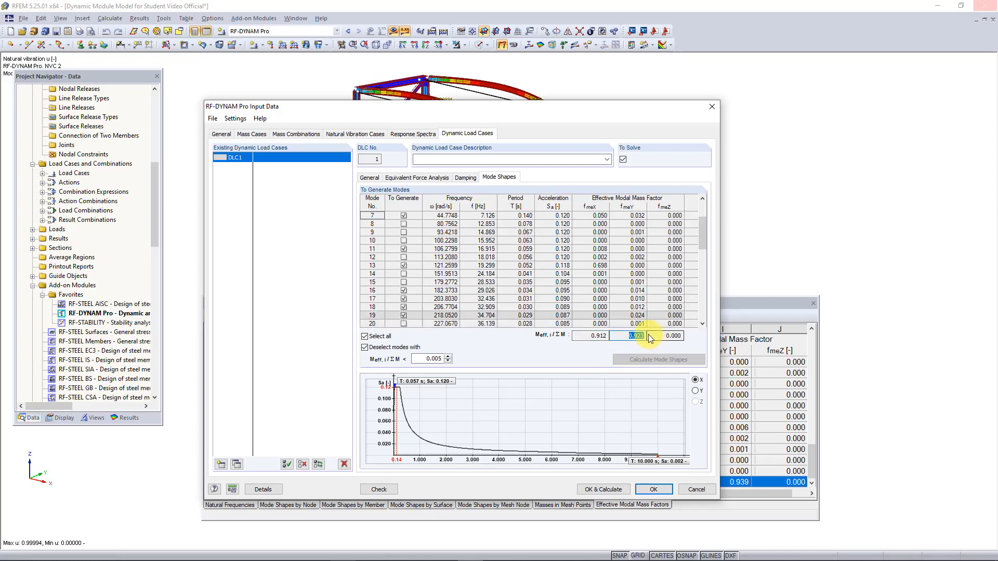
left_click(588, 490)
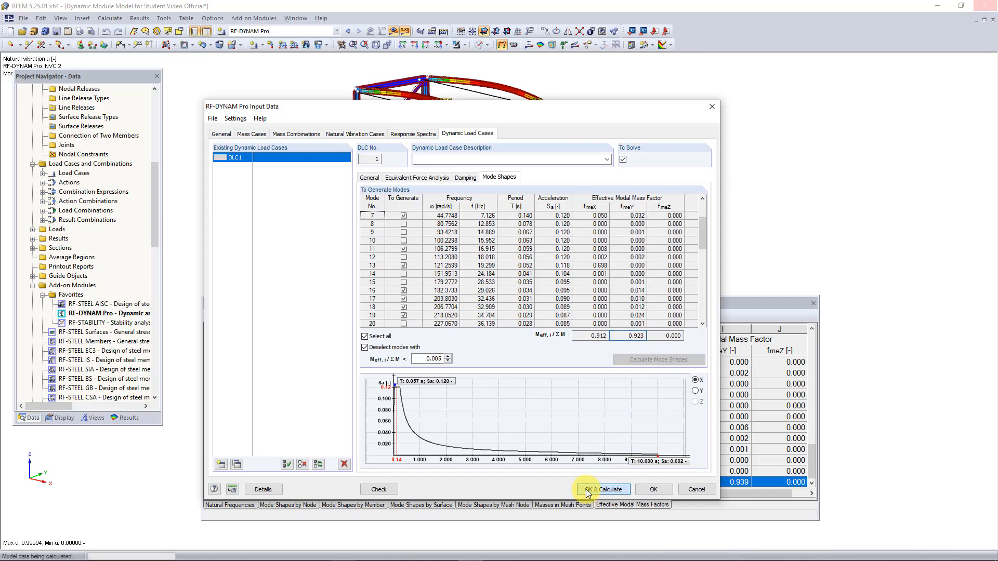